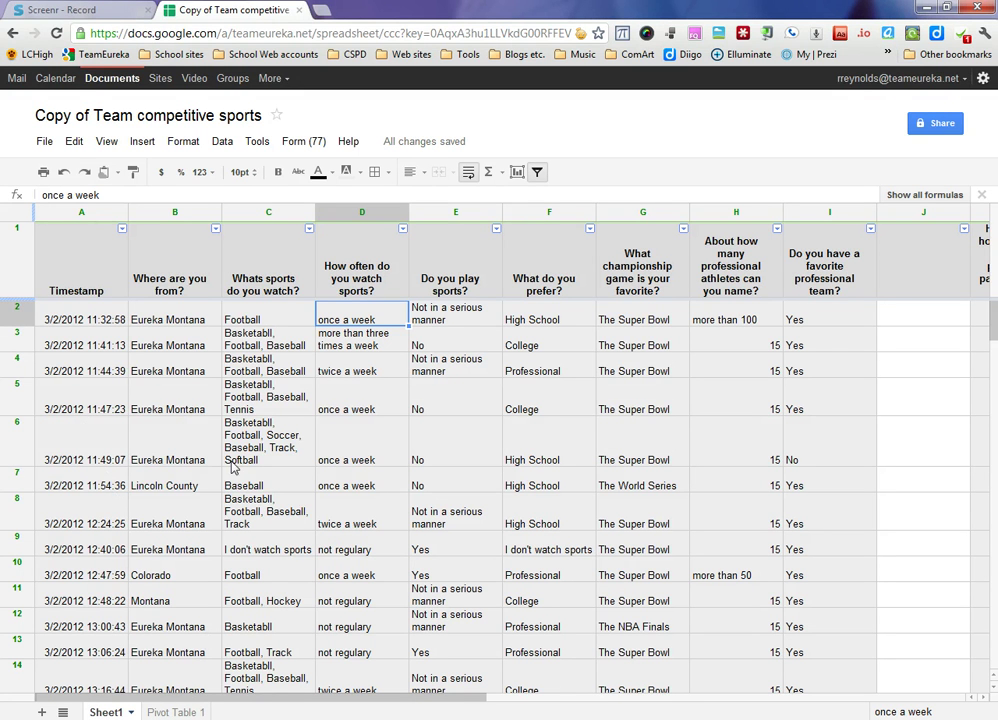
# Create a pivot table report from the Sheet1!A1:I78 survey data through the Data menu
pyautogui.click(223, 143)
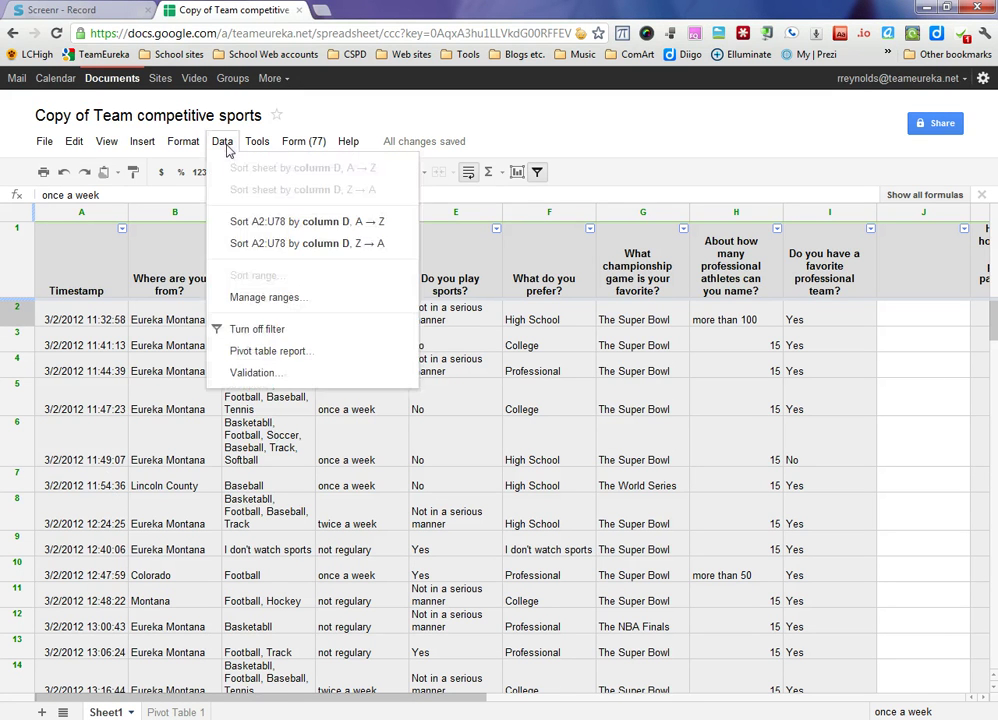
pyautogui.click(277, 352)
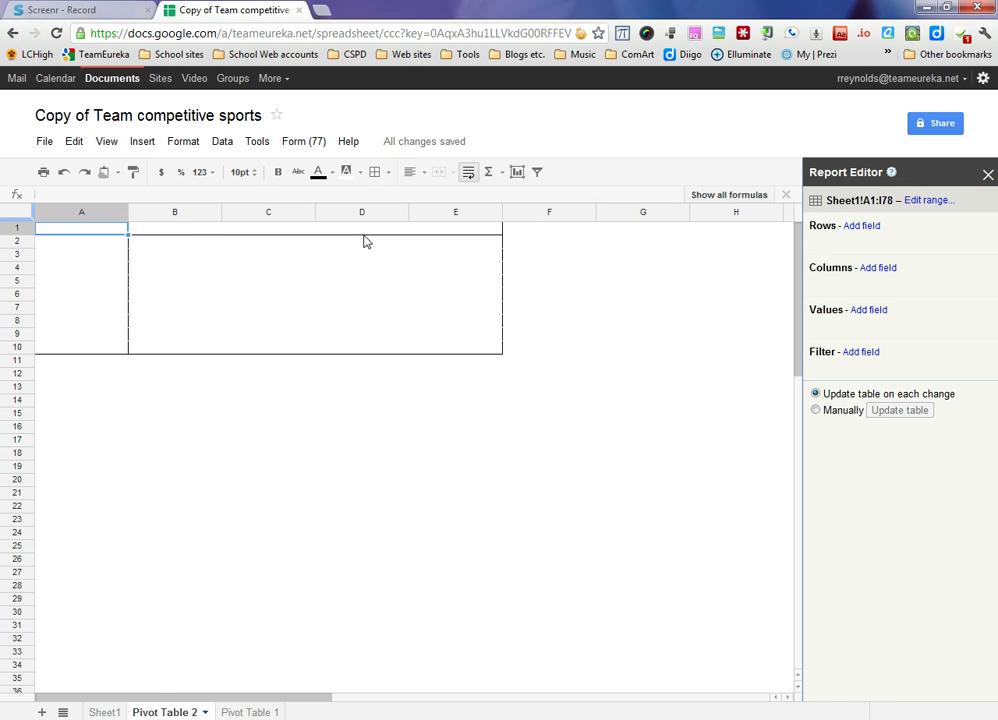
# Toggle the Report Editor by clicking in and out of the empty pivot area, then return to Sheet1
pyautogui.click(180, 283)
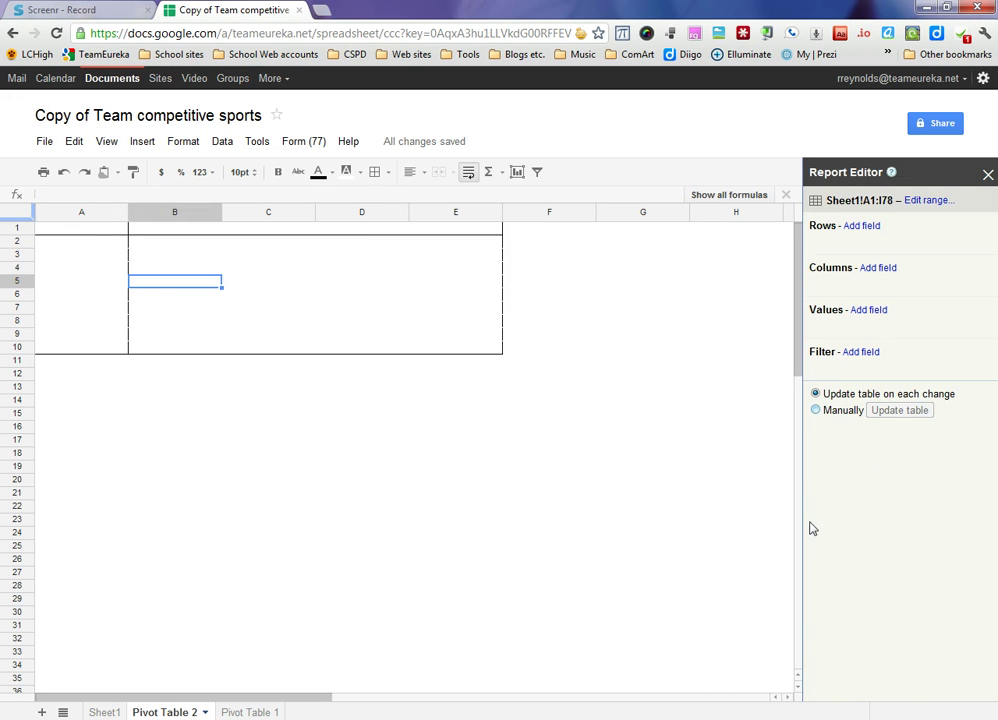
pyautogui.click(325, 416)
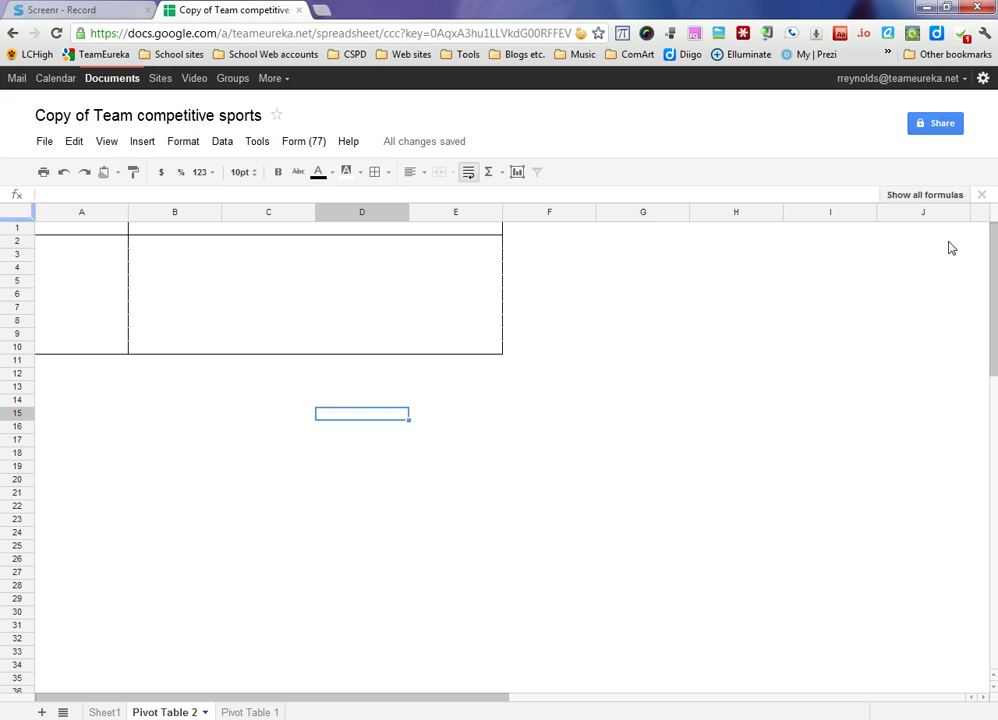
pyautogui.click(91, 268)
pyautogui.click(197, 316)
pyautogui.click(354, 296)
pyautogui.click(368, 258)
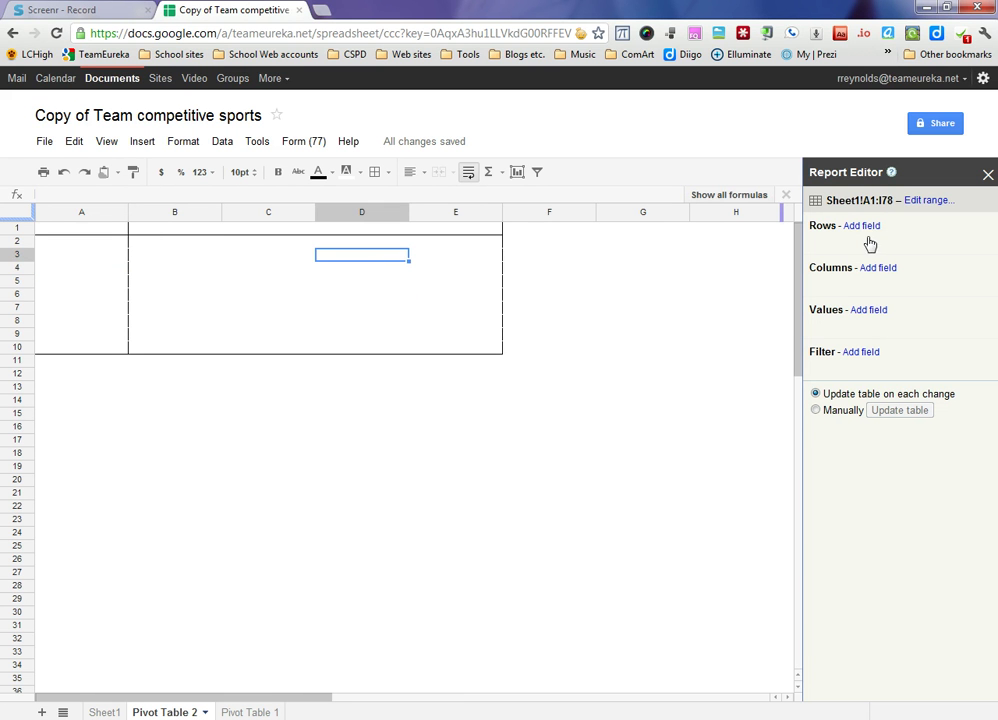
pyautogui.click(87, 257)
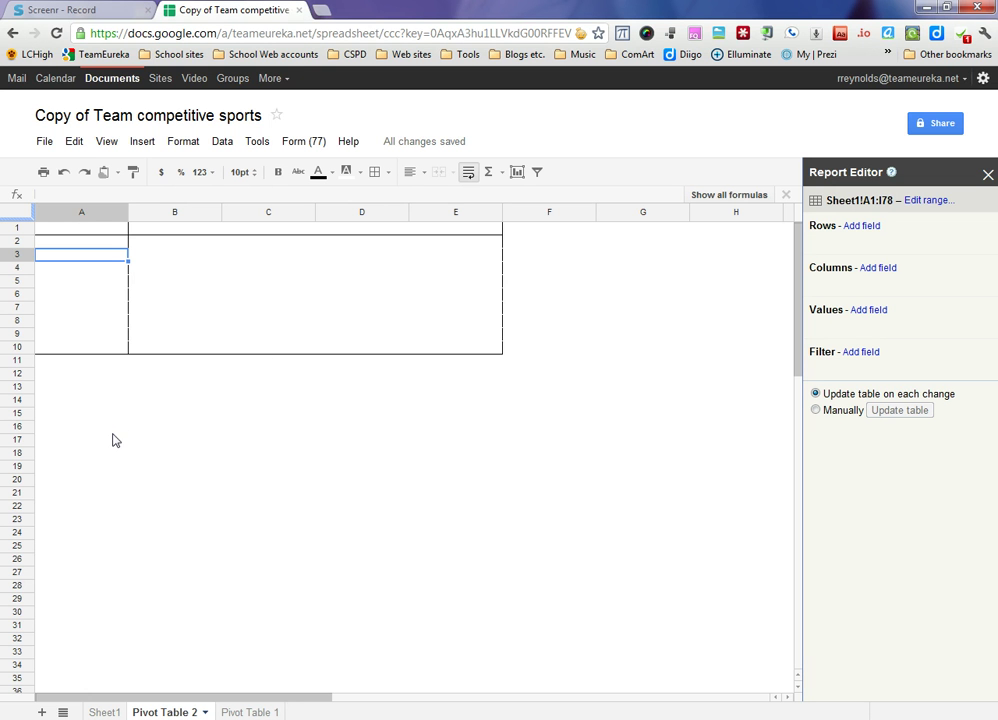
pyautogui.click(105, 712)
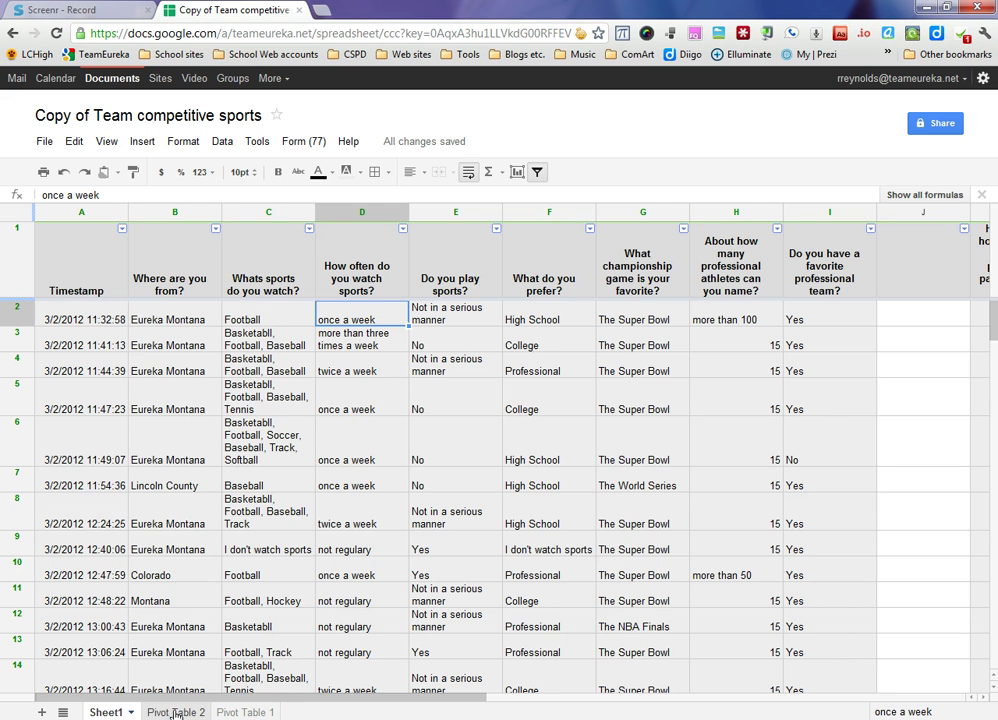
# On Pivot Table 2, add 'Where are you from?' as the row field
pyautogui.click(176, 712)
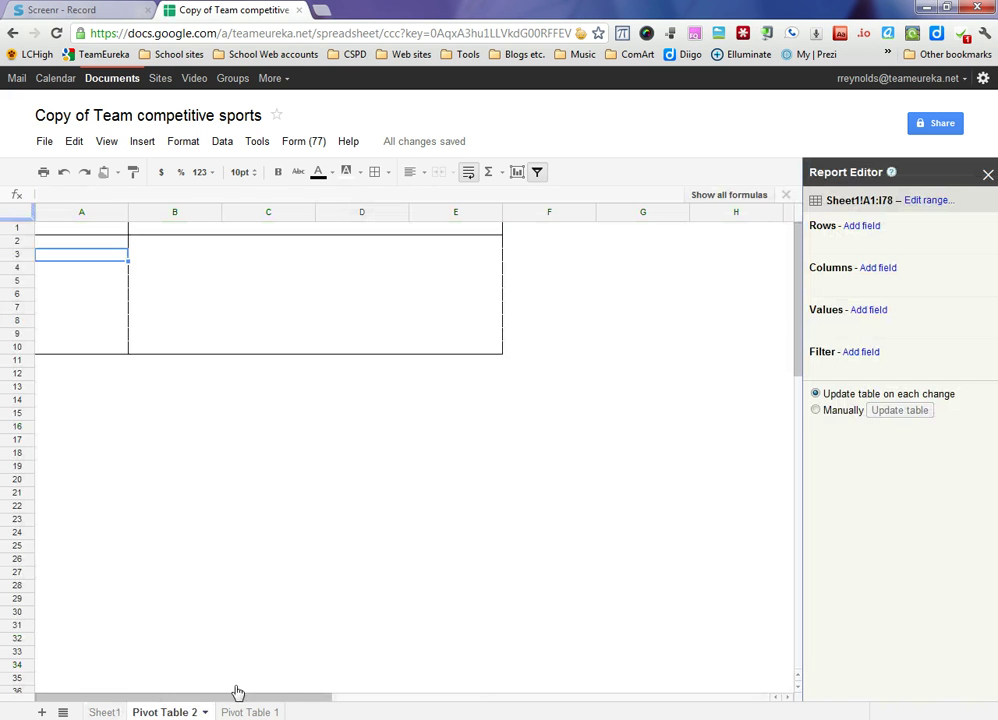
pyautogui.click(866, 228)
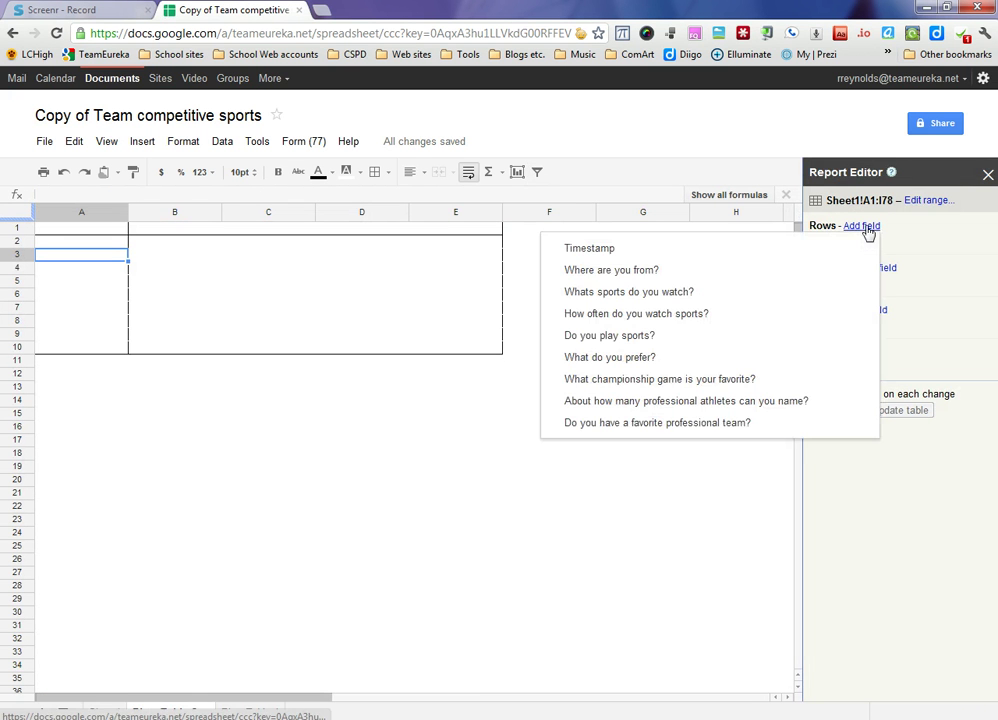
pyautogui.click(636, 278)
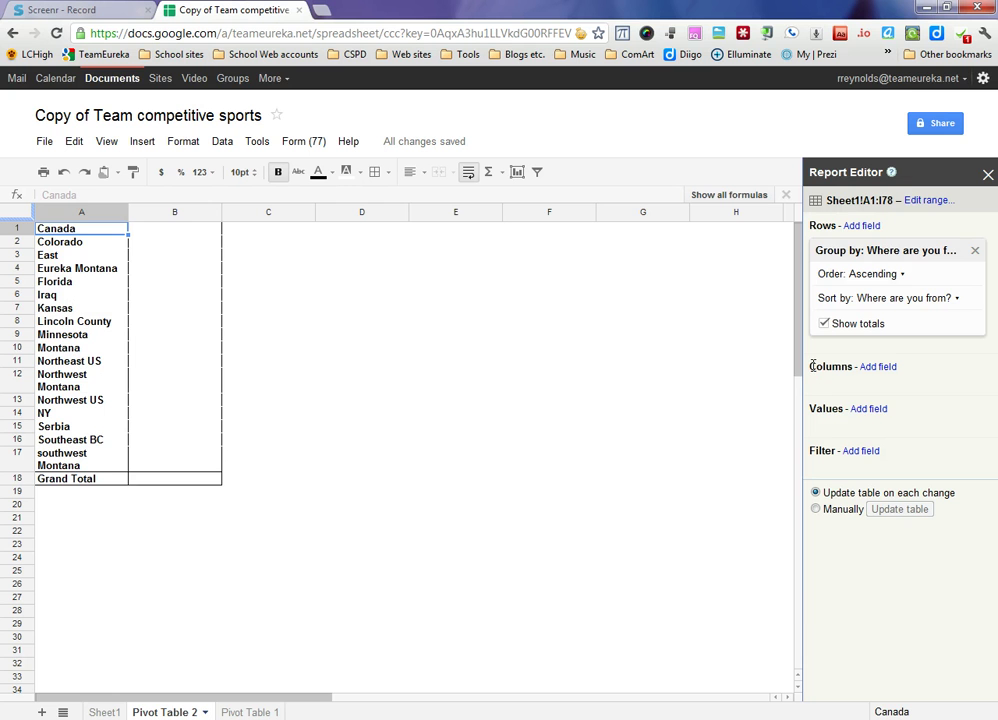
# Add 'Where are you from?' as a value summarized by COUNTA, giving a Grand Total of 77
pyautogui.click(869, 410)
pyautogui.click(628, 453)
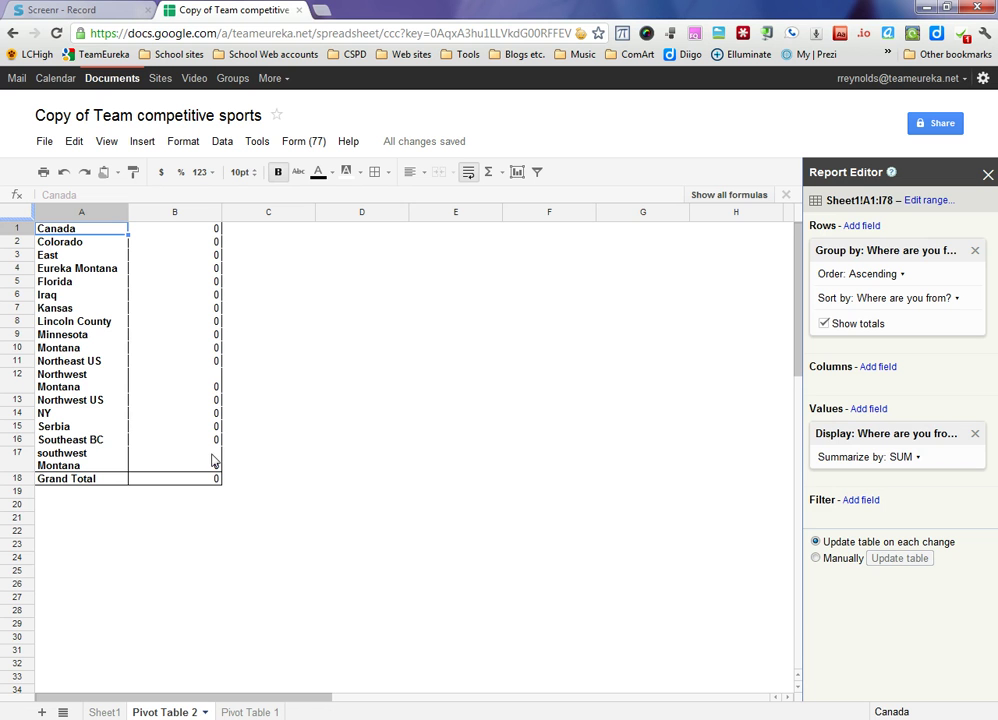
pyautogui.click(905, 462)
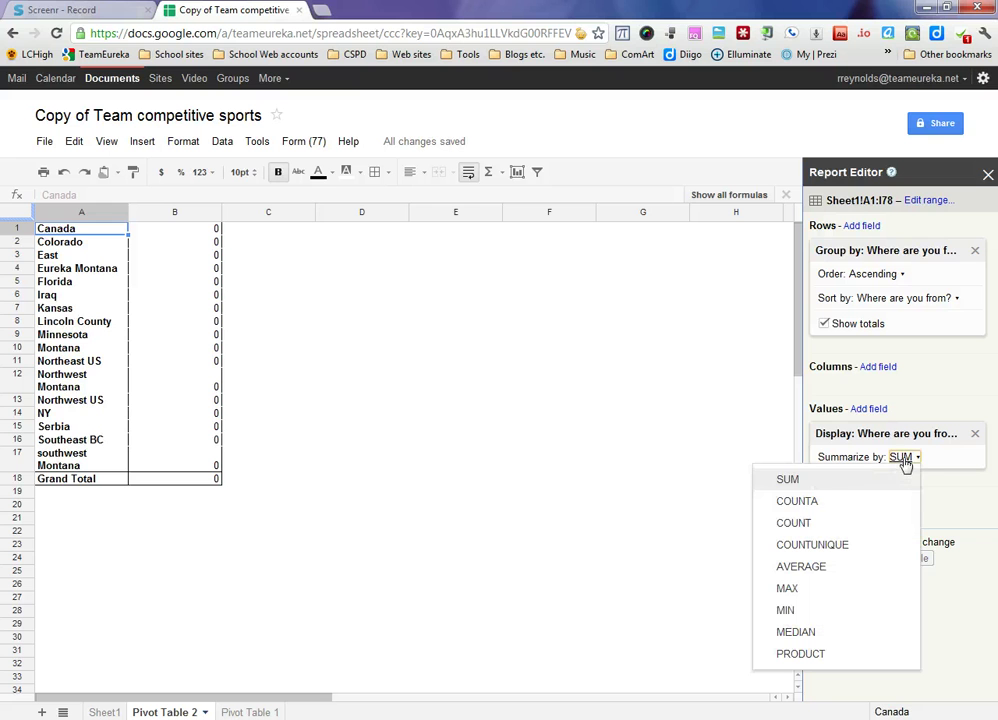
pyautogui.click(829, 505)
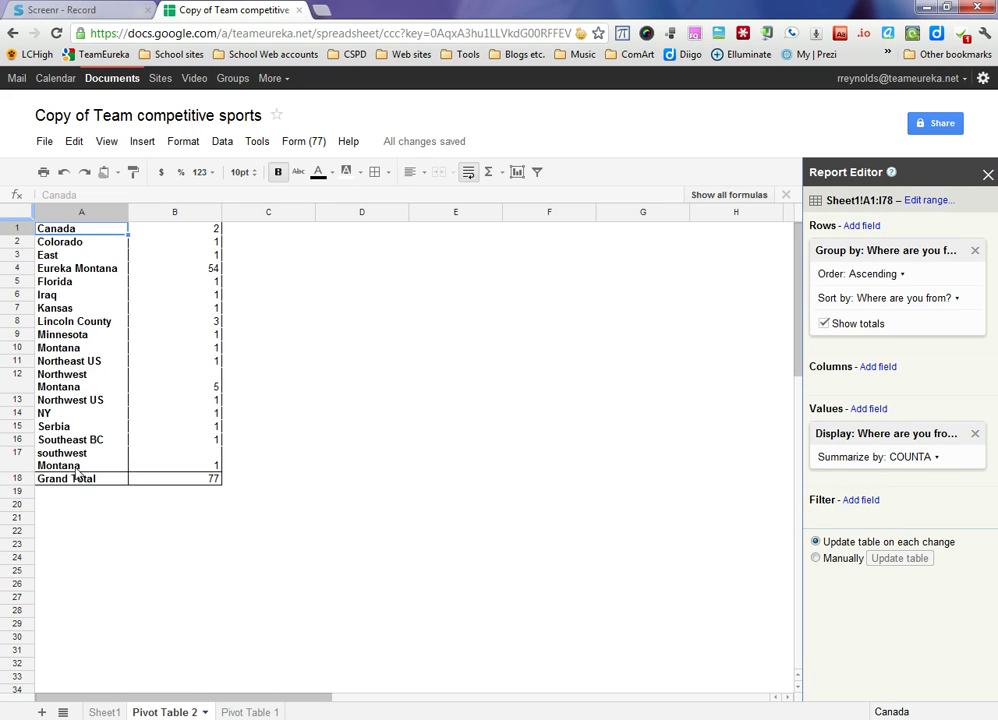
# Widen column A and add borders between the rows of the A1:B18 pivot table
pyautogui.moveTo(127, 212); pyautogui.dragTo(209, 216)
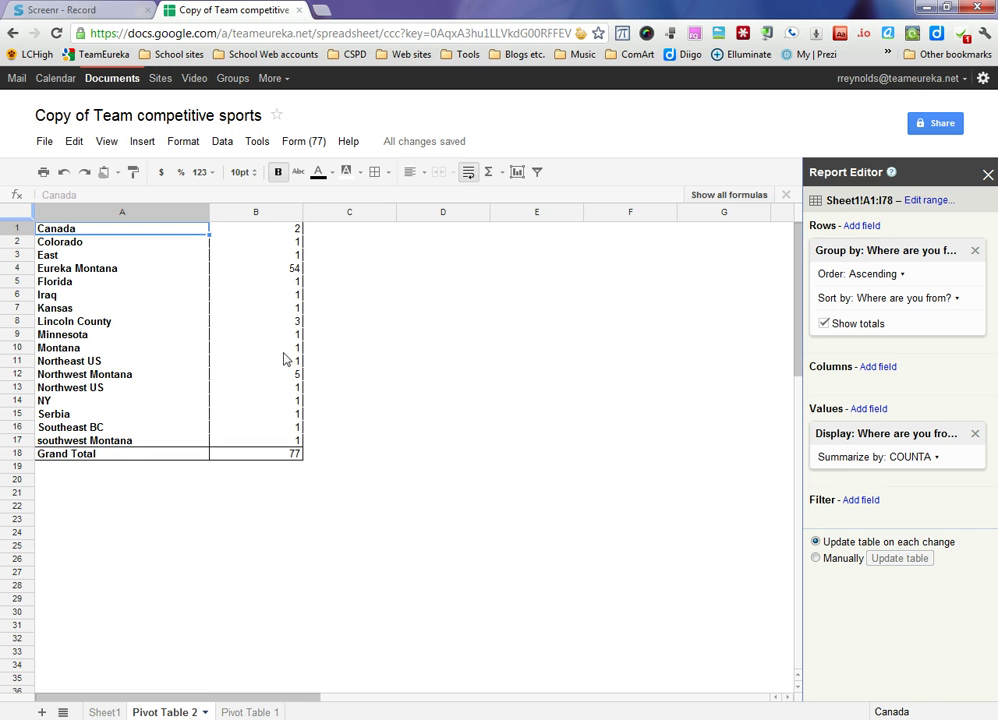
pyautogui.moveTo(60, 226); pyautogui.dragTo(281, 459)
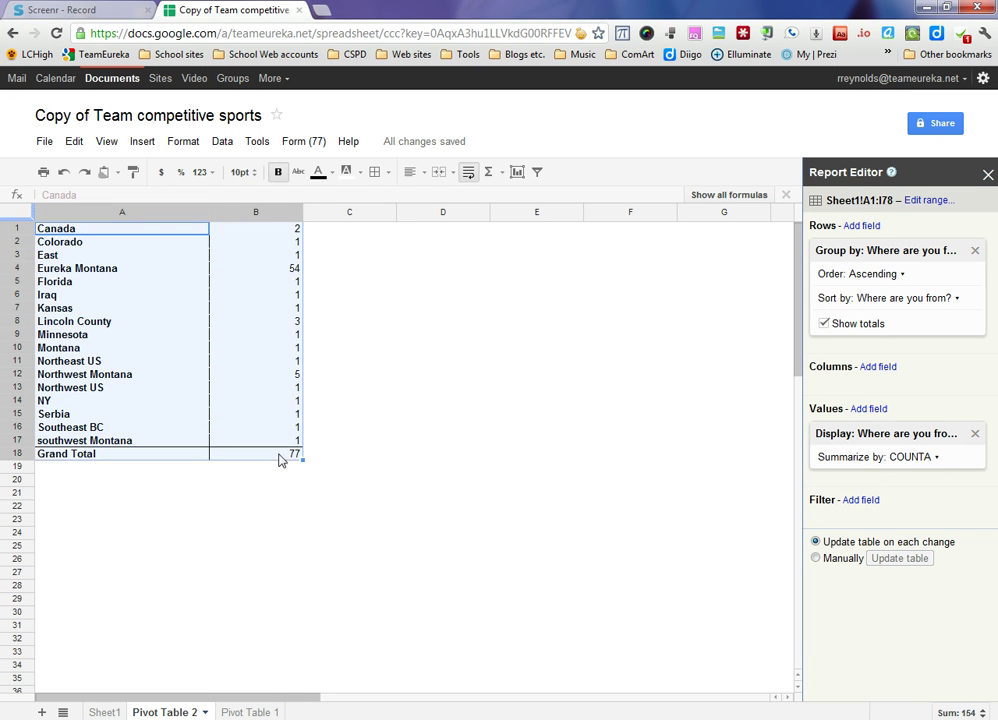
pyautogui.click(384, 174)
pyautogui.click(445, 198)
pyautogui.click(378, 350)
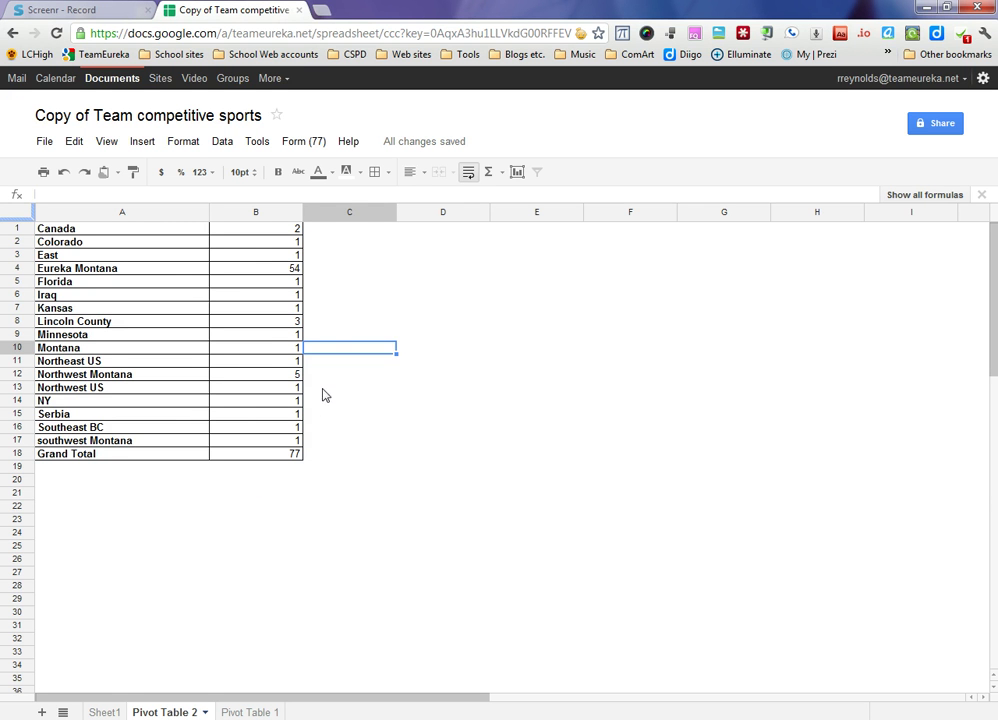
# Insert a new chart using data range 'Pivot Table 2'!A1:B17, excluding the Grand Total
pyautogui.click(401, 272)
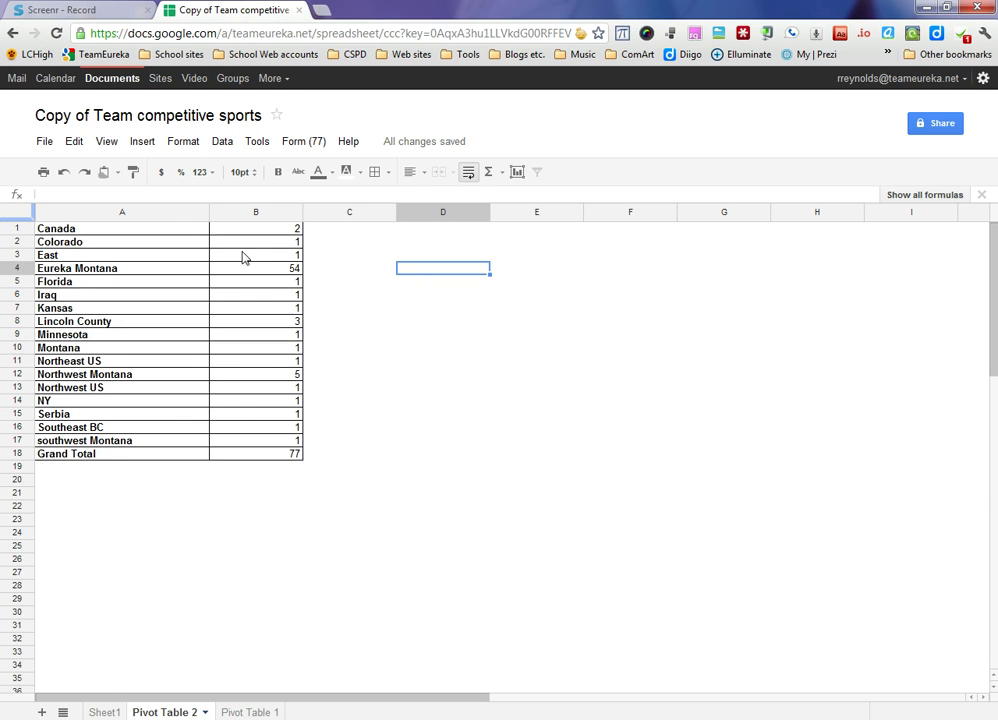
pyautogui.click(141, 146)
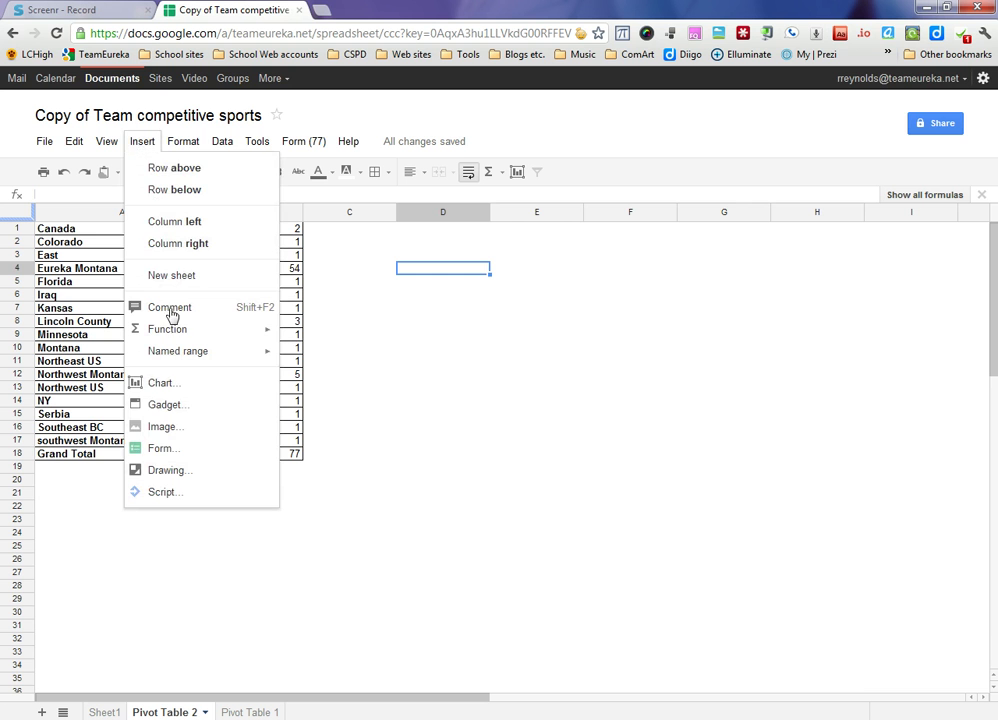
pyautogui.click(168, 386)
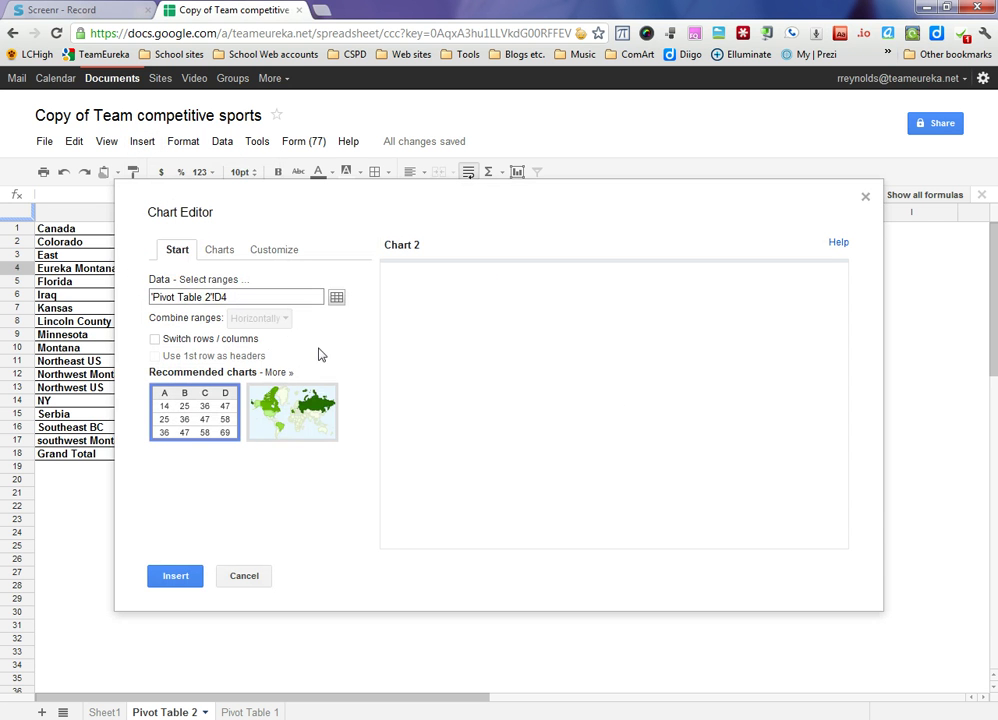
pyautogui.click(337, 299)
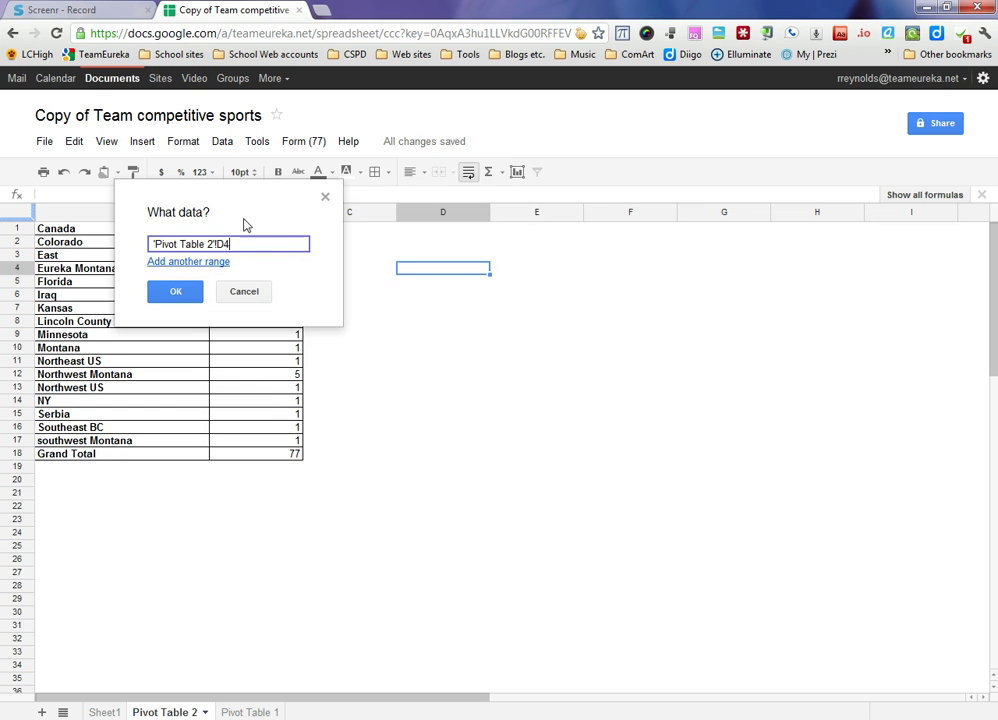
pyautogui.moveTo(245, 215); pyautogui.dragTo(545, 123)
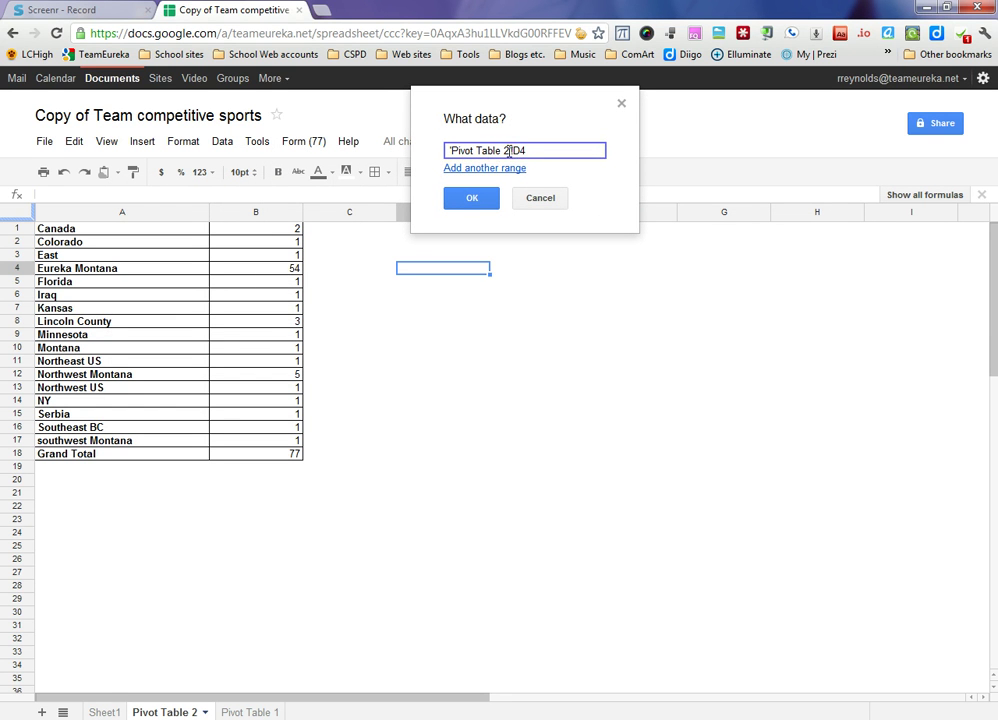
pyautogui.moveTo(106, 229); pyautogui.dragTo(281, 445)
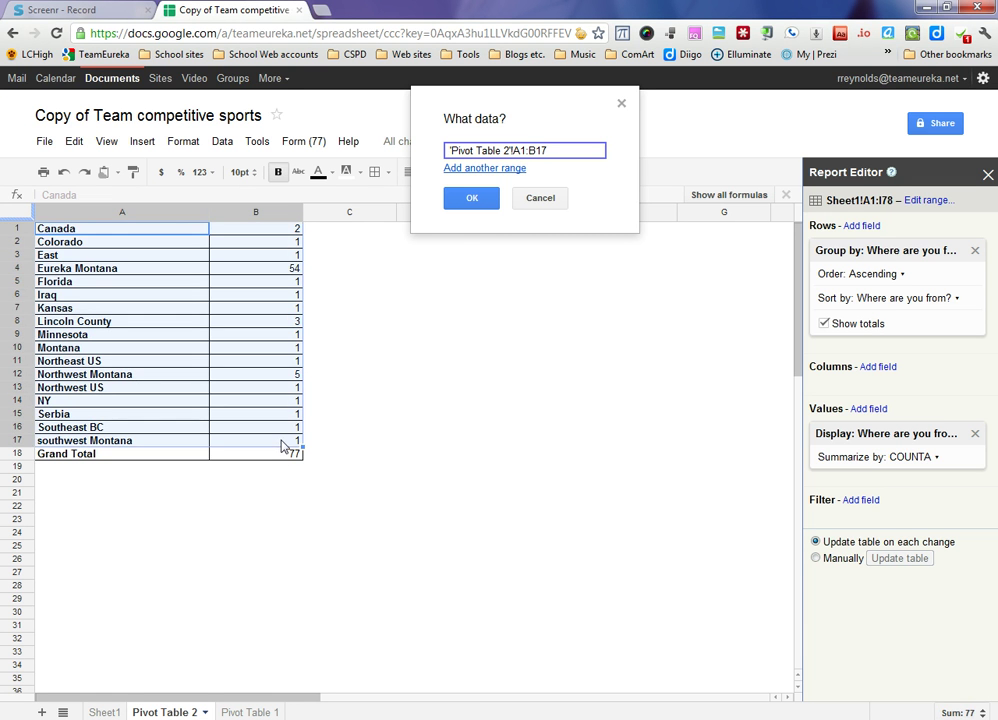
pyautogui.click(472, 199)
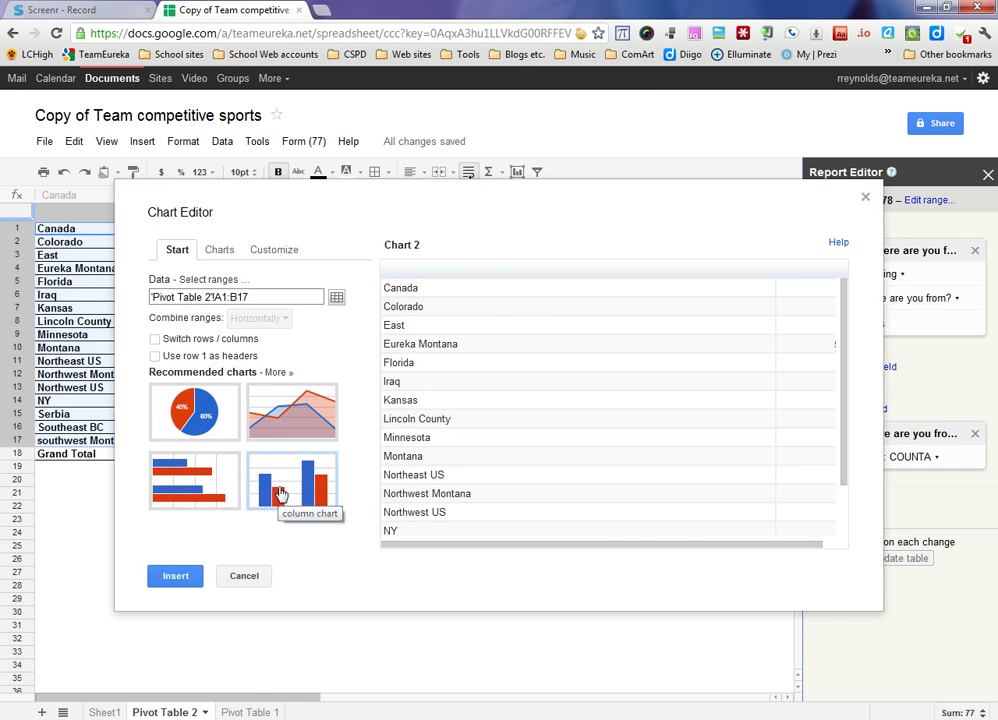
# Change Chart 2 from a column chart to a pie chart, with Eureka Montana at 70.1%
pyautogui.click(265, 478)
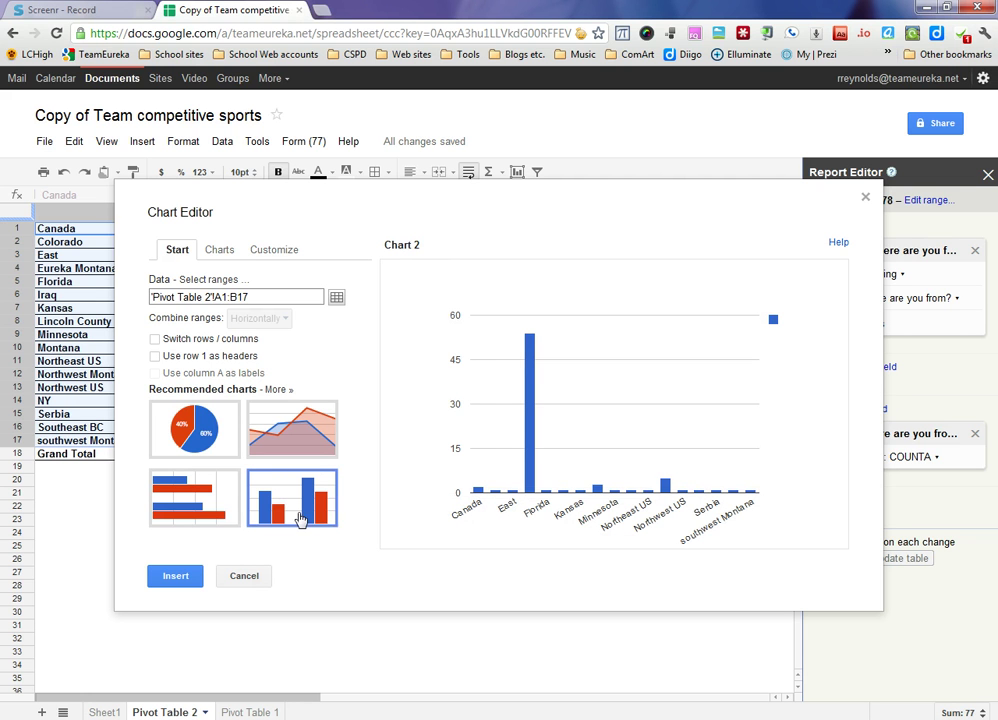
pyautogui.moveTo(490, 503)
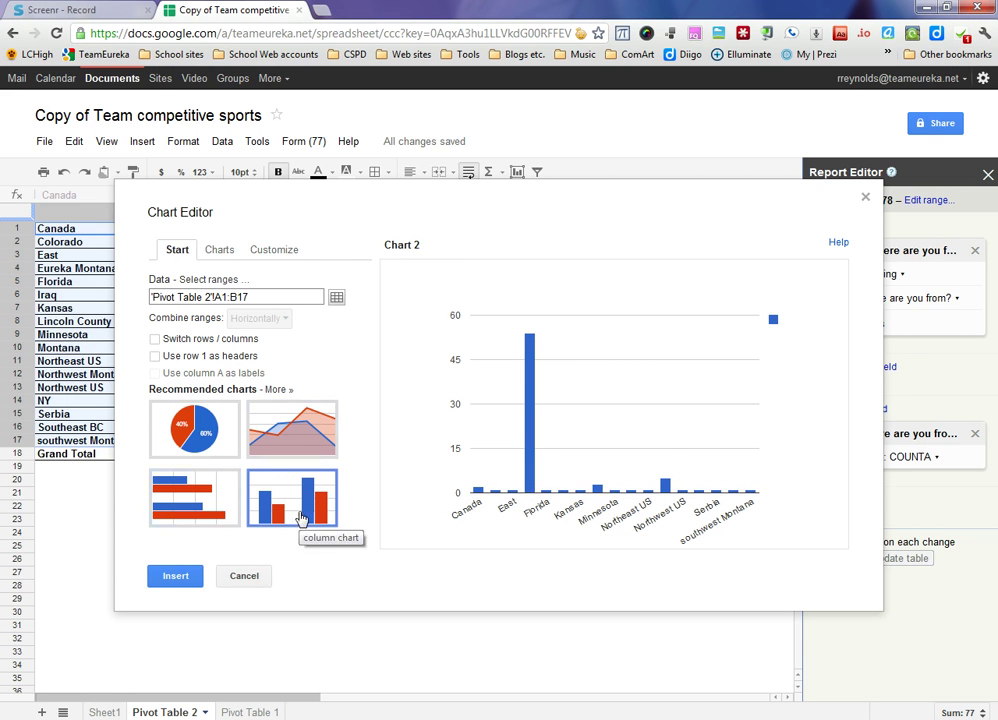
pyautogui.click(192, 437)
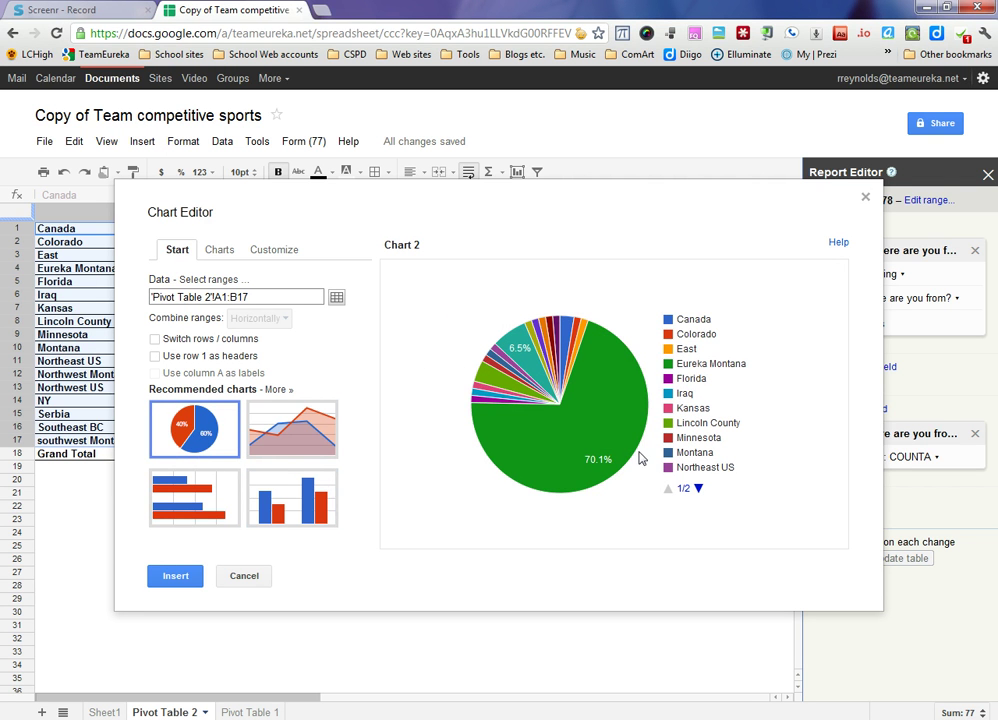
pyautogui.moveTo(593, 447)
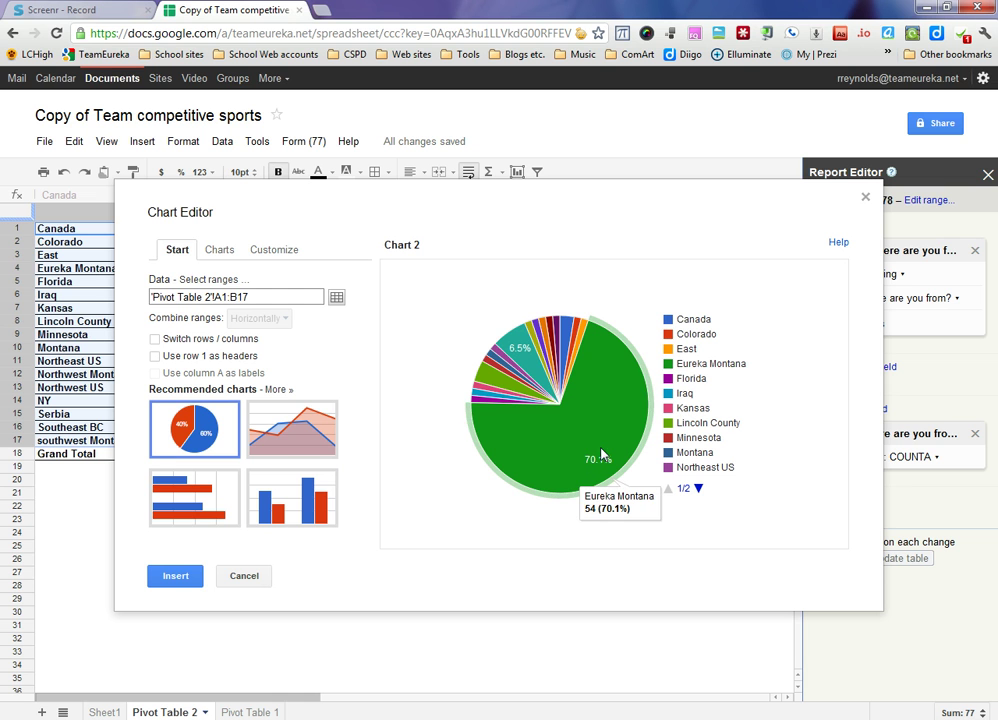
pyautogui.moveTo(522, 360)
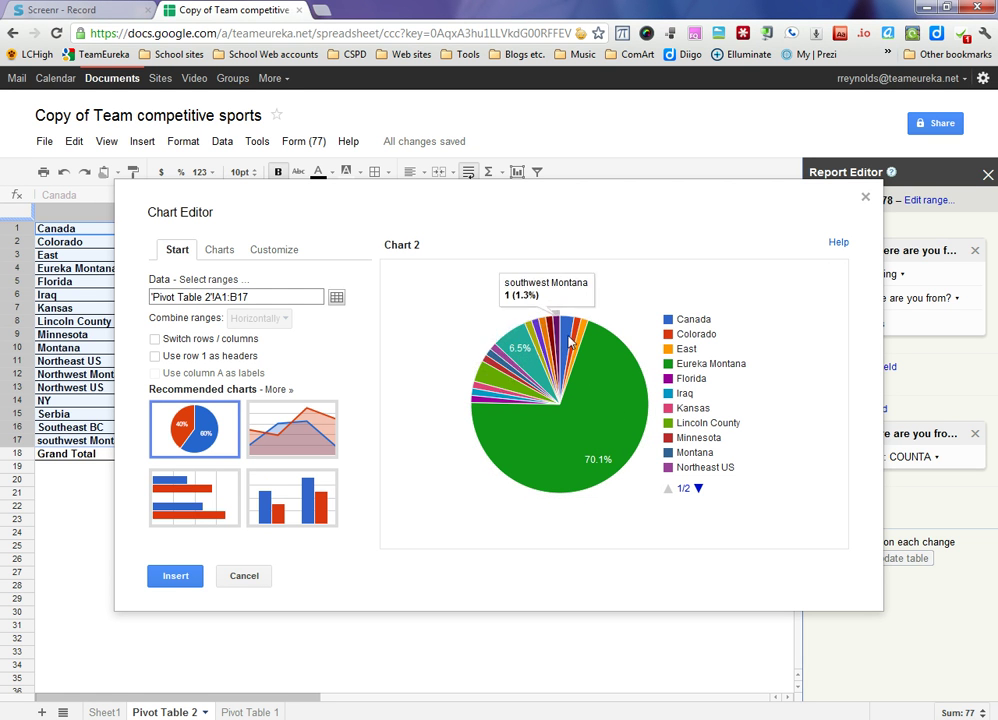
pyautogui.moveTo(578, 340)
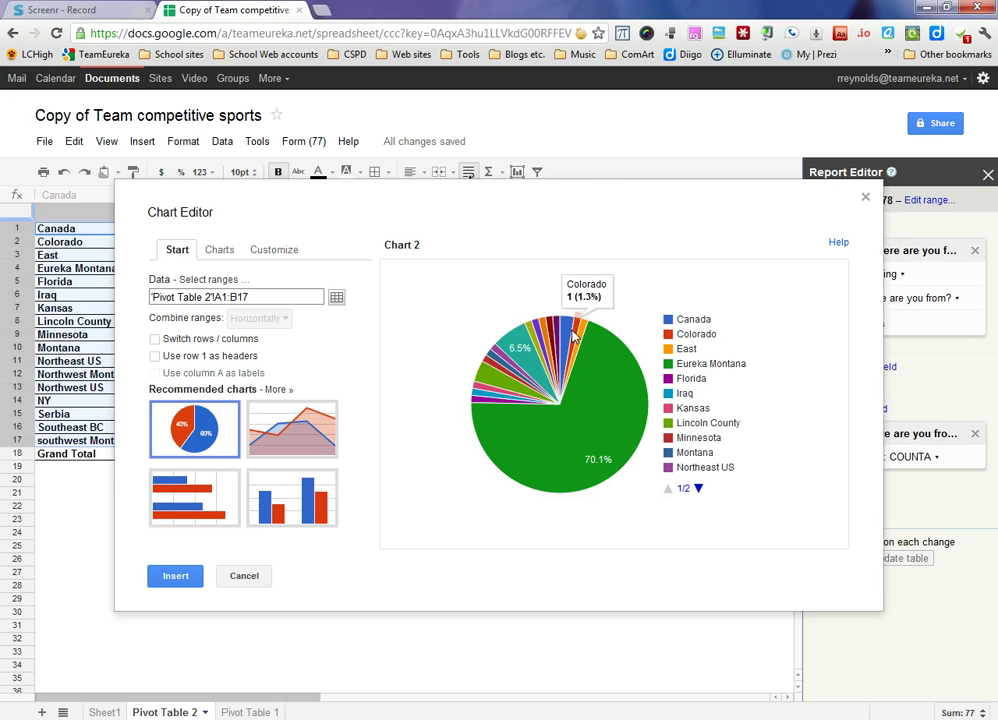
pyautogui.moveTo(545, 335)
pyautogui.moveTo(492, 397)
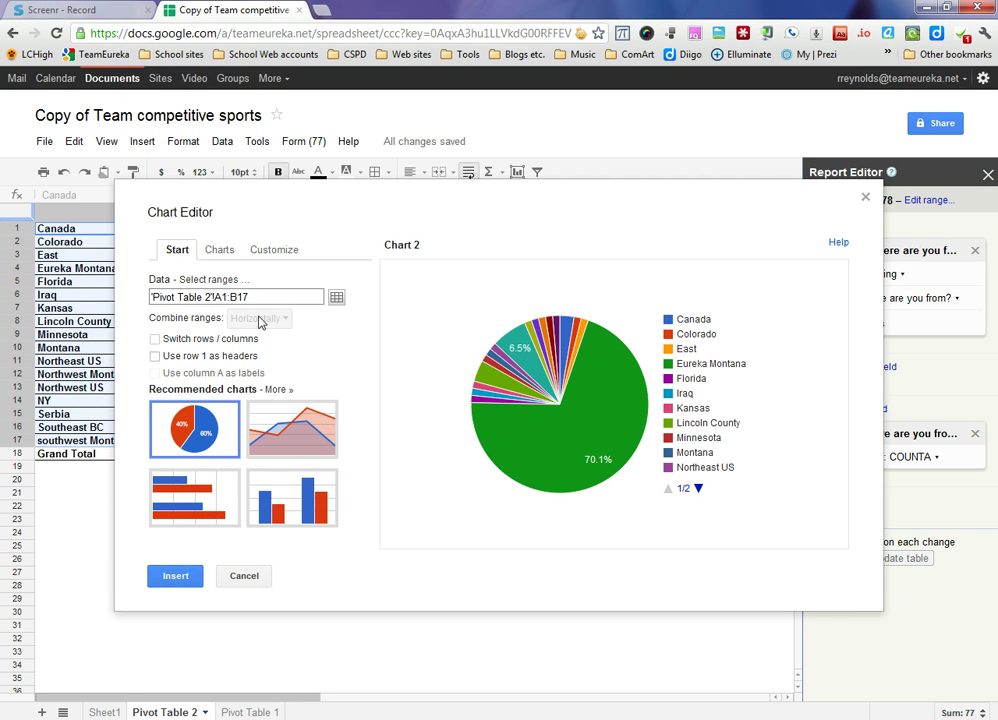
# Set the pie chart title to 'Title' and insert it on Pivot Table 2 below the counts
pyautogui.click(281, 251)
pyautogui.click(215, 337)
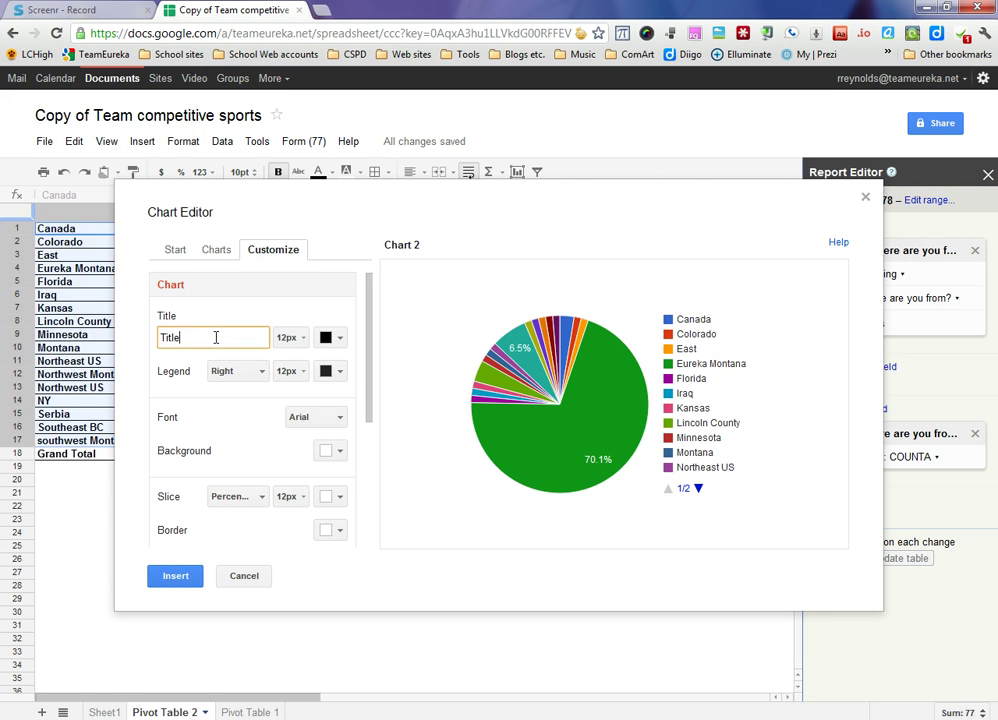
pyautogui.write('Title')
pyautogui.click(245, 407)
pyautogui.moveTo(372, 312); pyautogui.dragTo(360, 449)
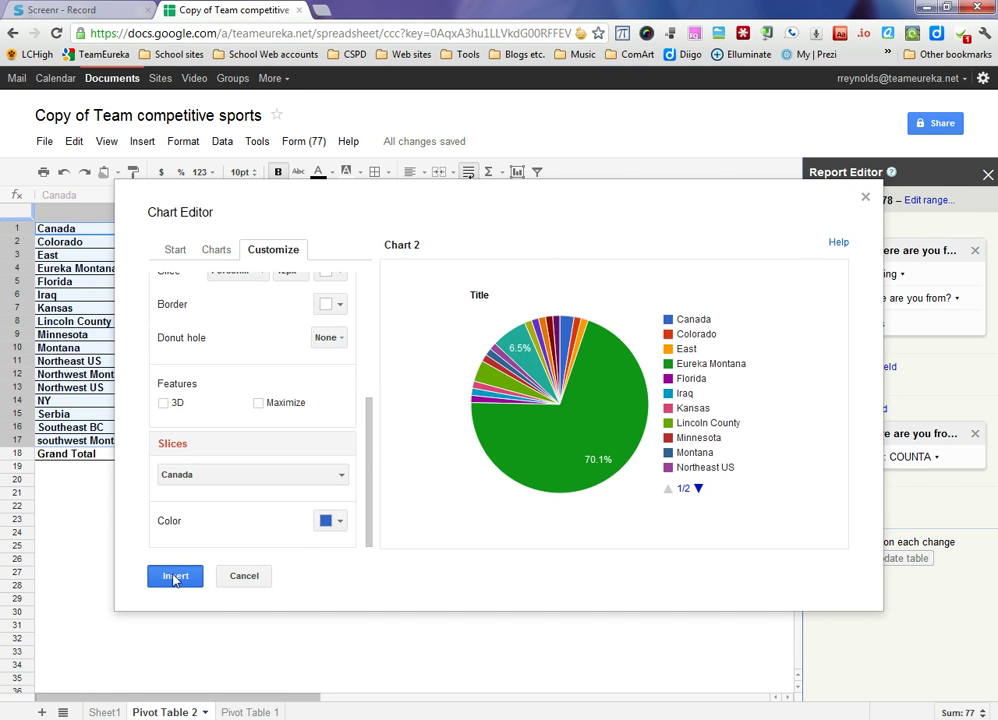
pyautogui.click(175, 577)
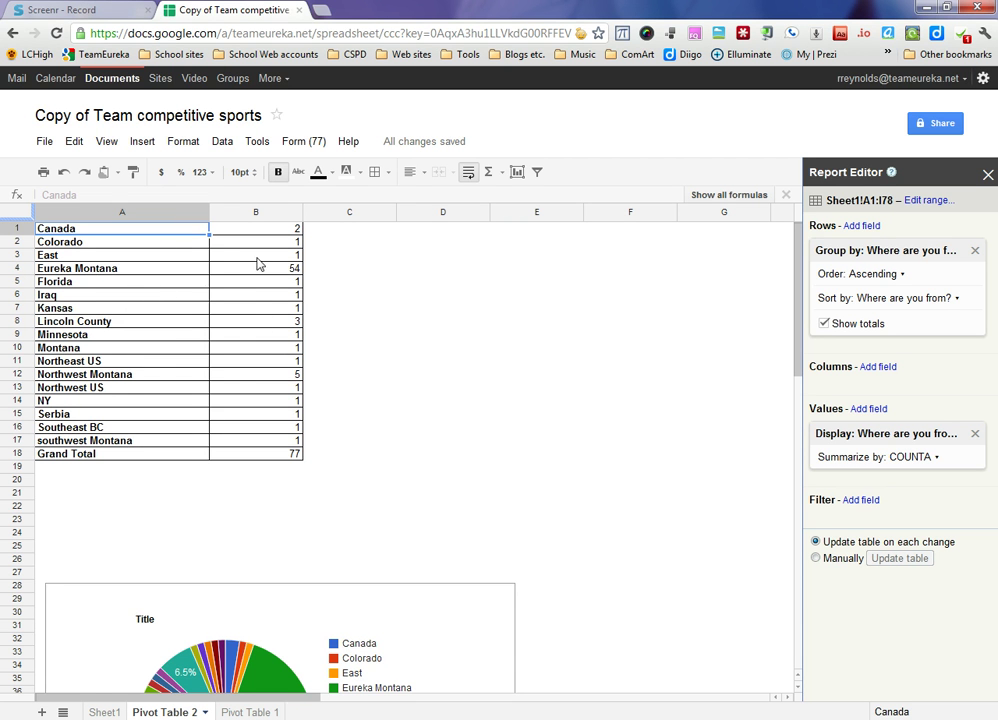
# Add 'How often do you watch sports?' as the pivot table's column field
pyautogui.click(165, 269)
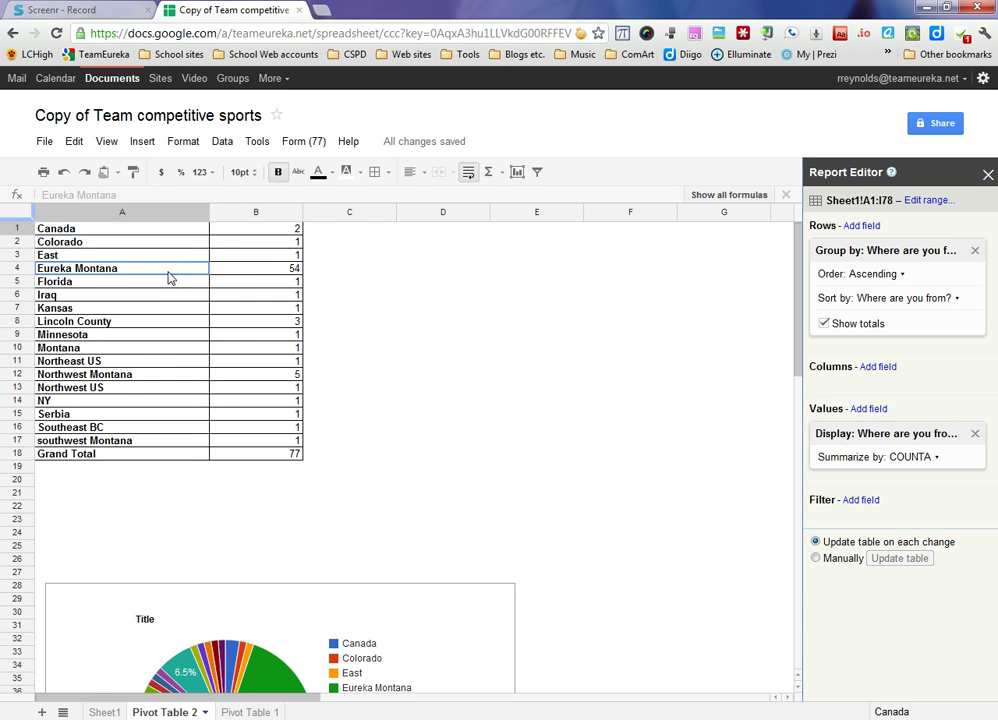
pyautogui.click(430, 348)
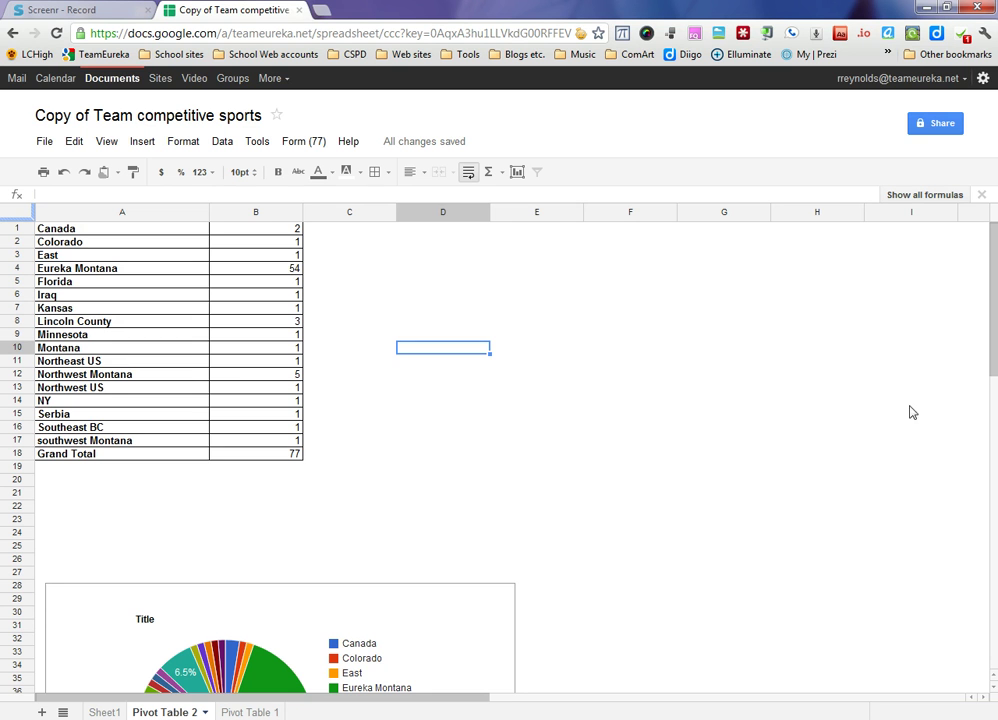
pyautogui.click(99, 273)
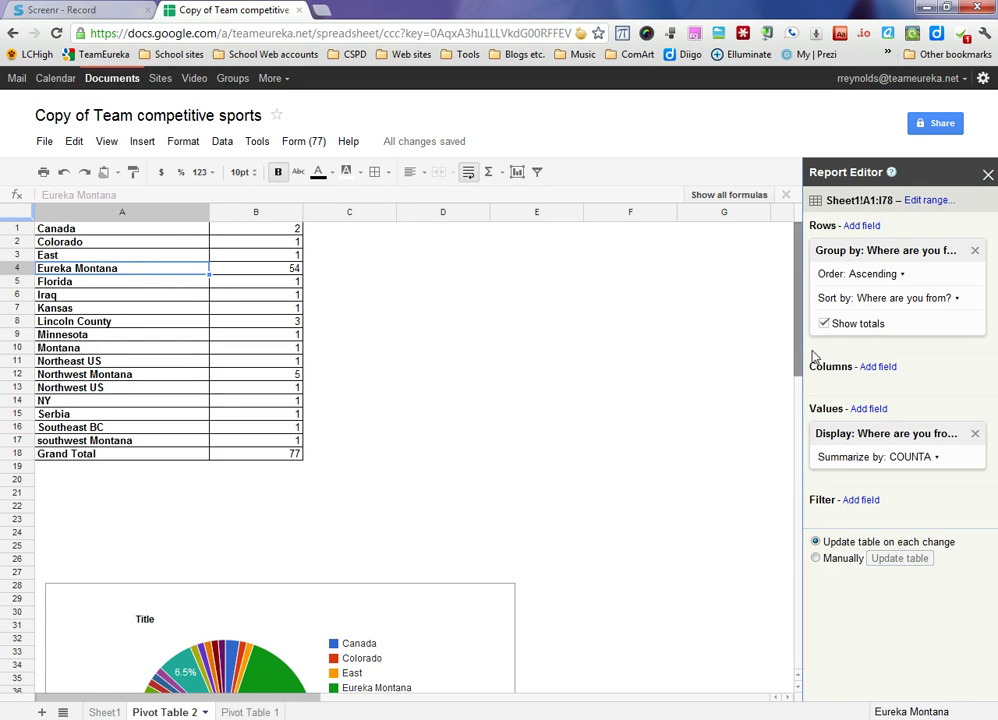
pyautogui.click(878, 366)
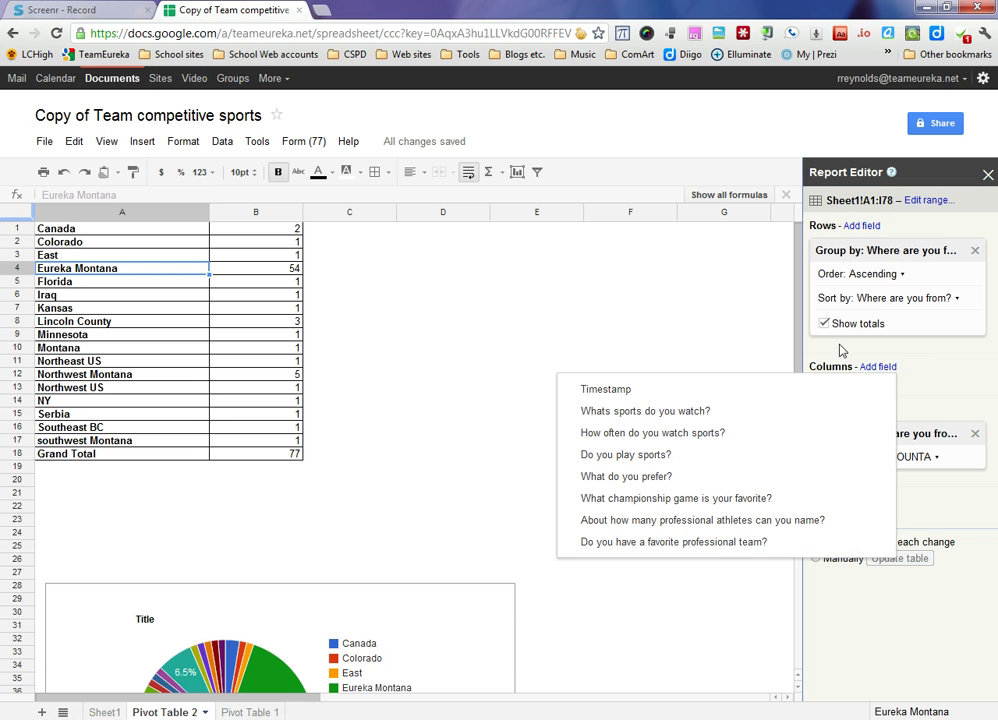
pyautogui.click(668, 441)
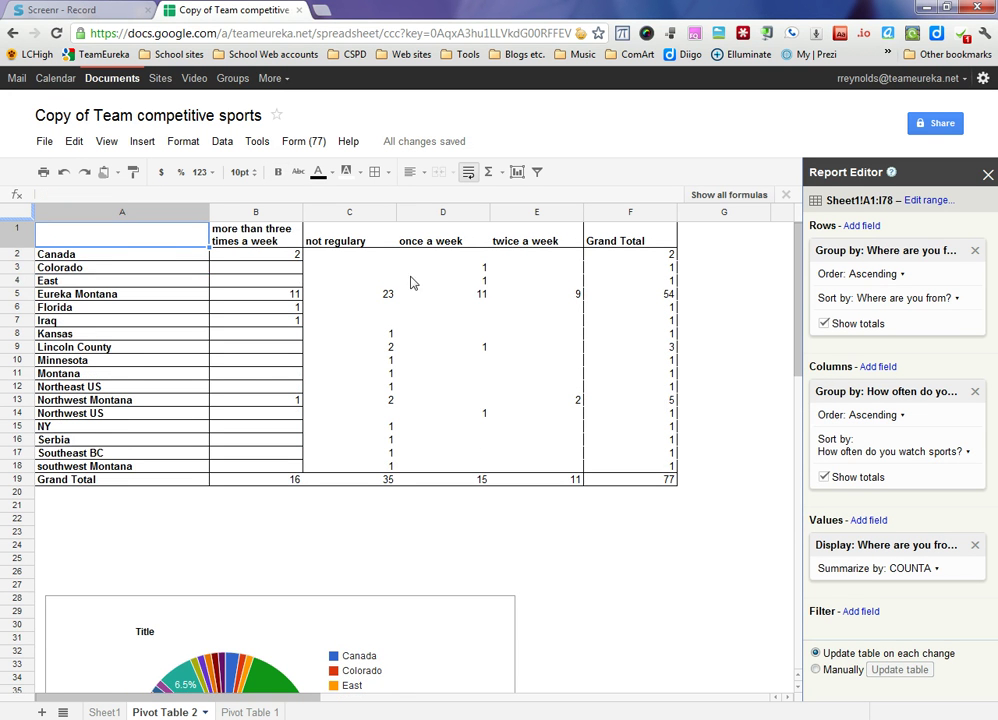
# Apply all borders to the cross-tab range A2:E18
pyautogui.moveTo(137, 253); pyautogui.dragTo(564, 466)
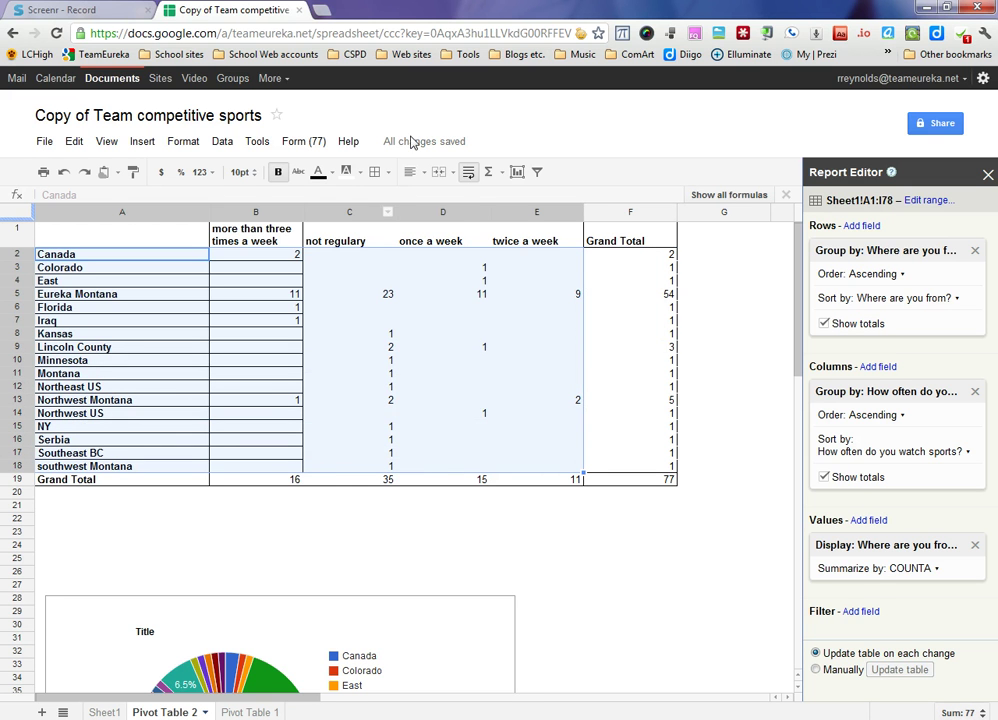
pyautogui.click(382, 173)
pyautogui.click(451, 203)
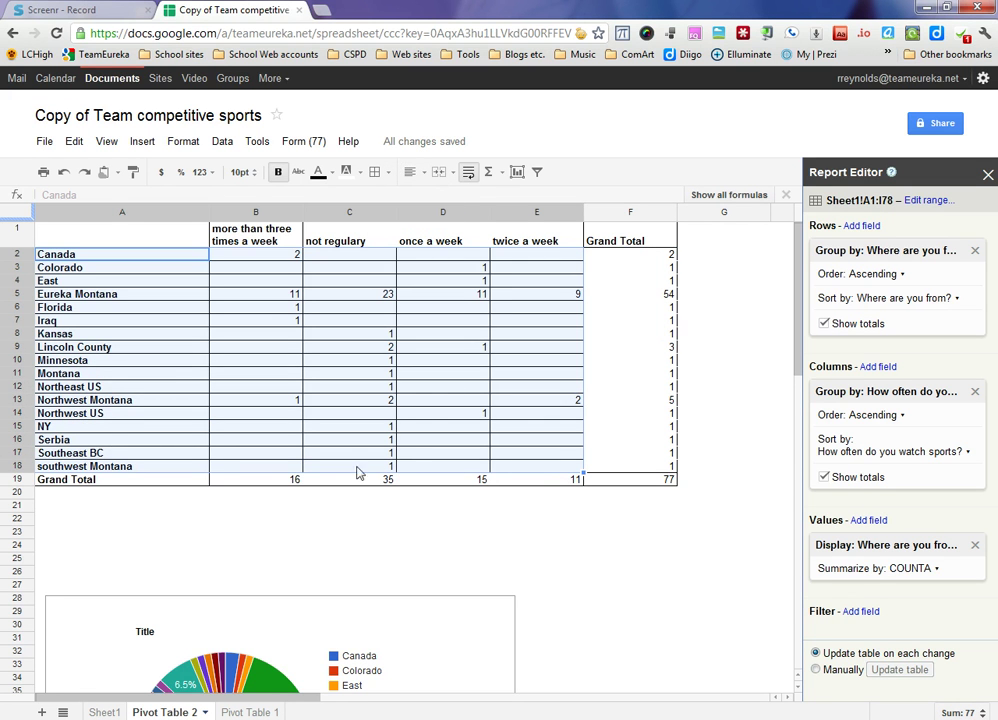
# Turn off Show totals for both columns and rows in the pivot table
pyautogui.click(624, 484)
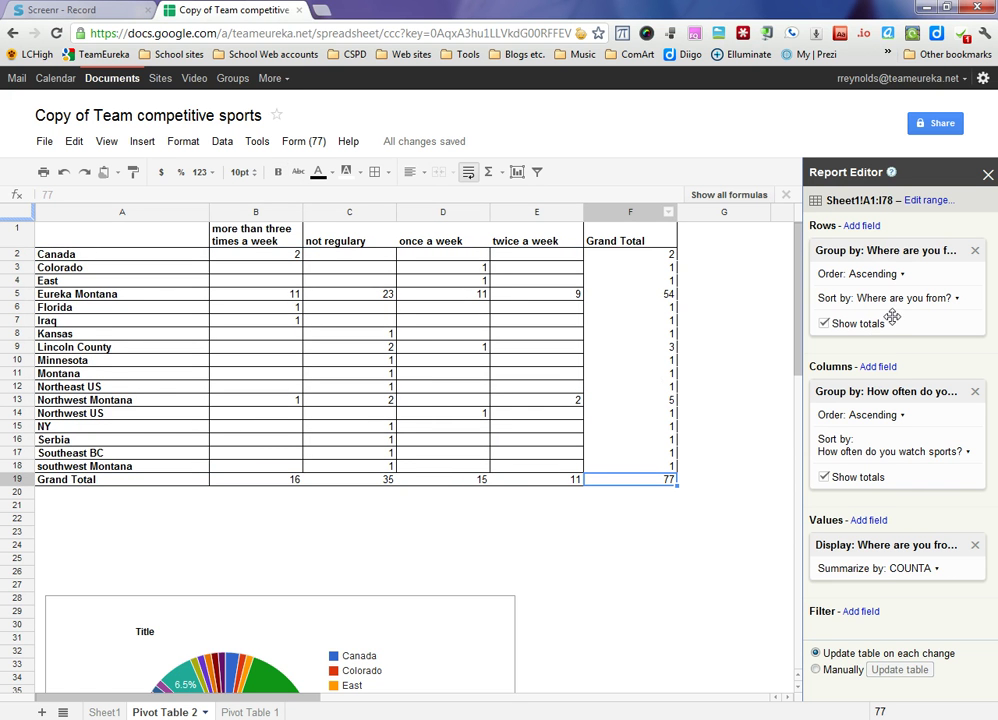
pyautogui.click(823, 478)
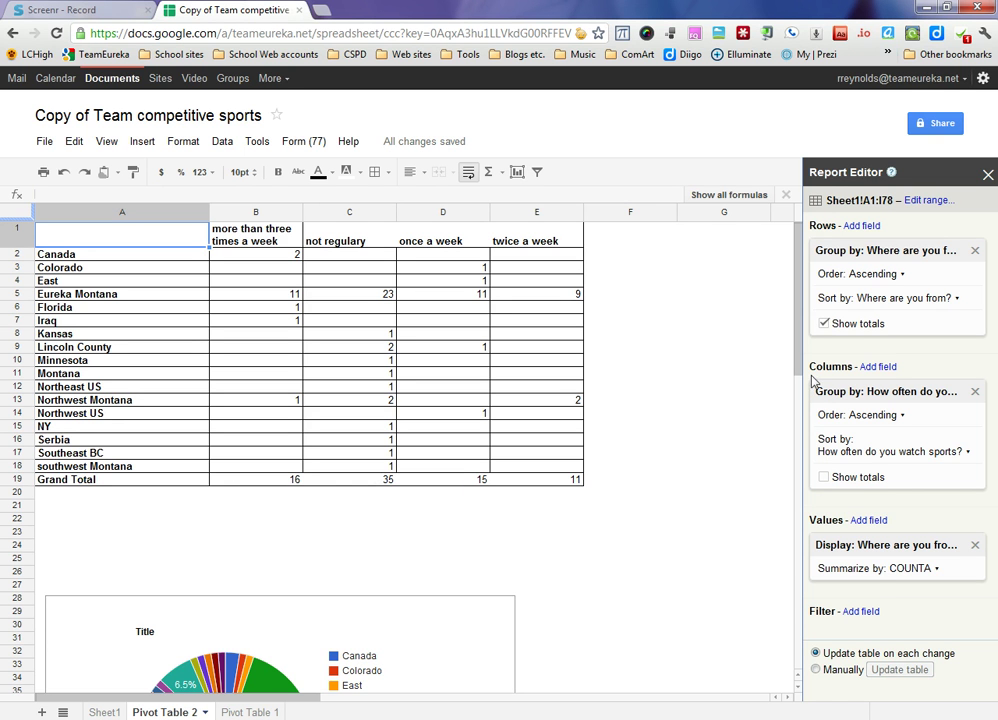
pyautogui.click(824, 324)
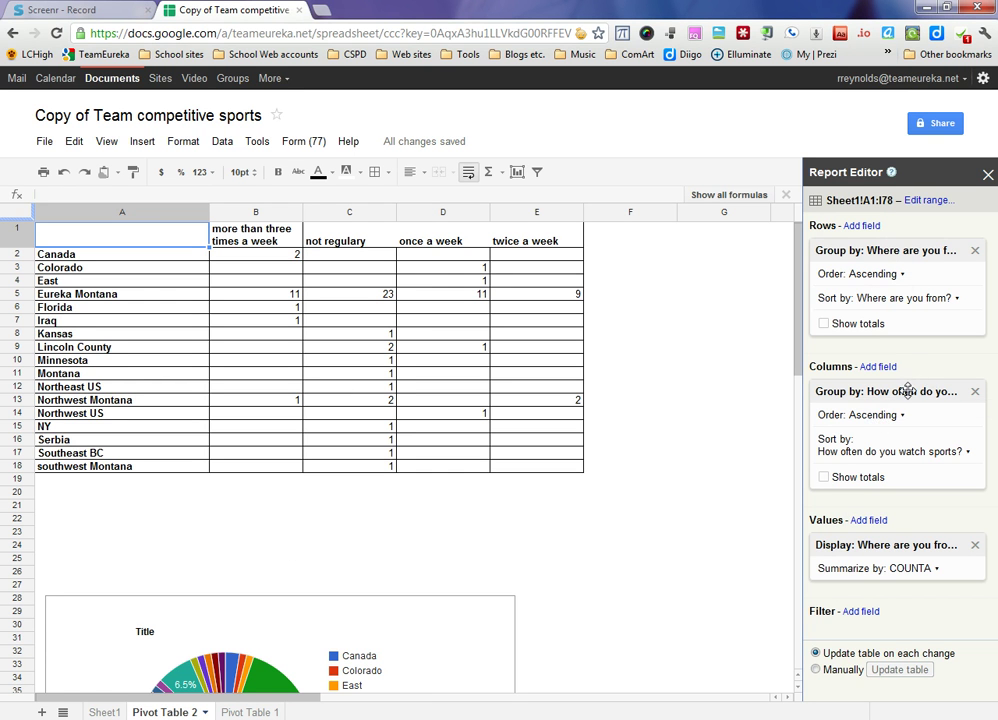
# Swap Pivot Table 2 so How often frequencies are rows and Where are you from locations are columns
pyautogui.moveTo(907, 391); pyautogui.dragTo(910, 255)
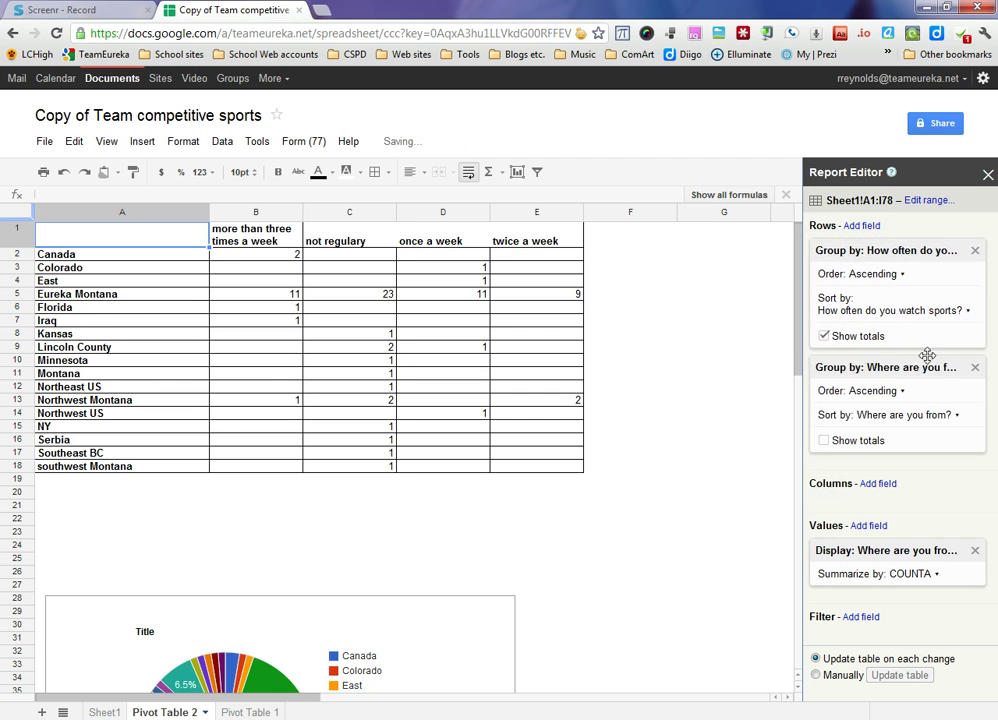
pyautogui.moveTo(911, 370); pyautogui.dragTo(847, 397)
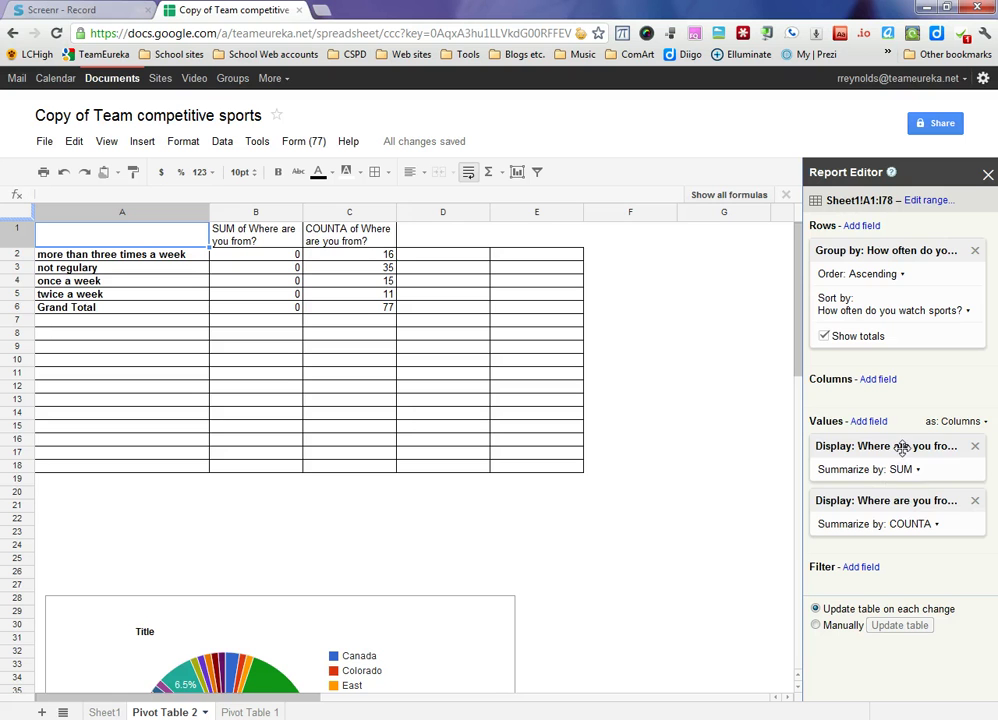
pyautogui.moveTo(902, 440); pyautogui.dragTo(900, 397)
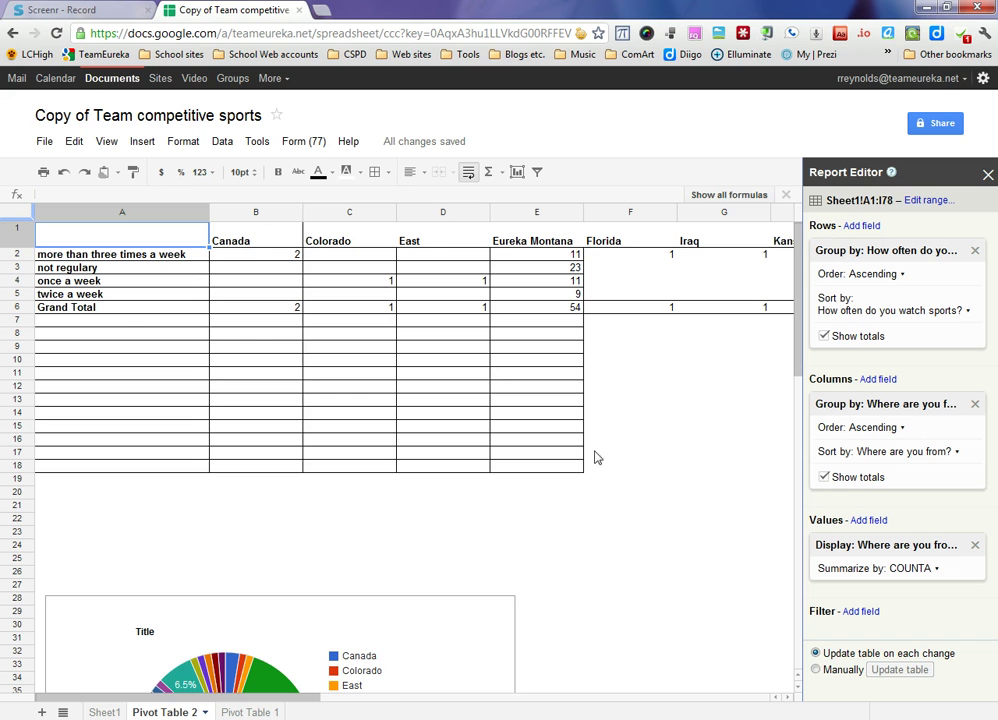
pyautogui.moveTo(363, 698); pyautogui.dragTo(193, 705)
pyautogui.moveTo(205, 700); pyautogui.dragTo(213, 627)
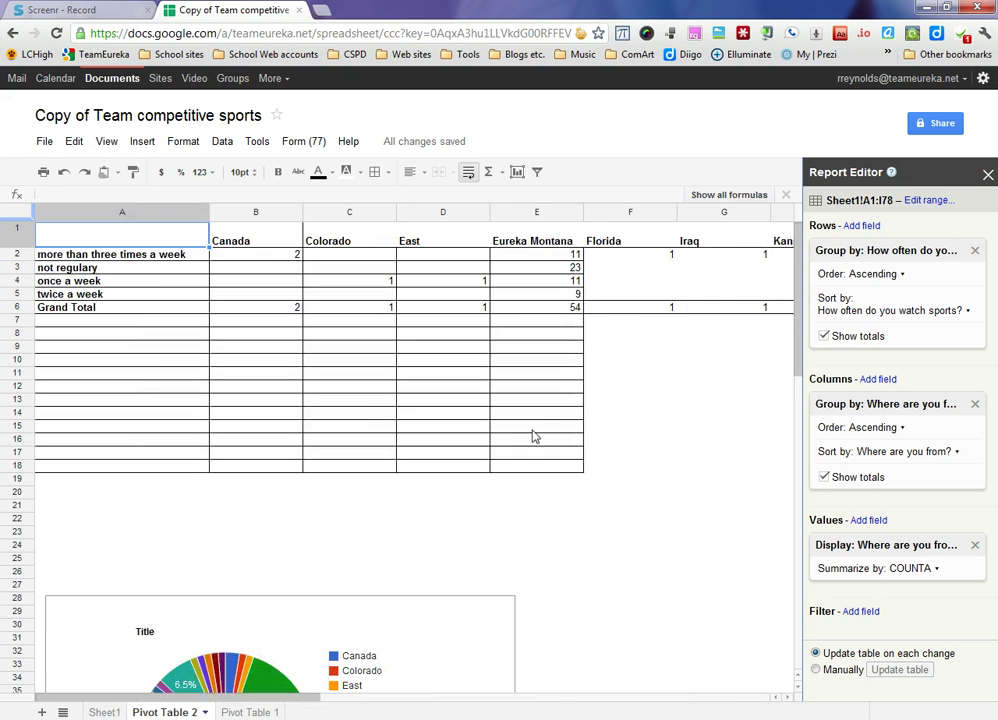